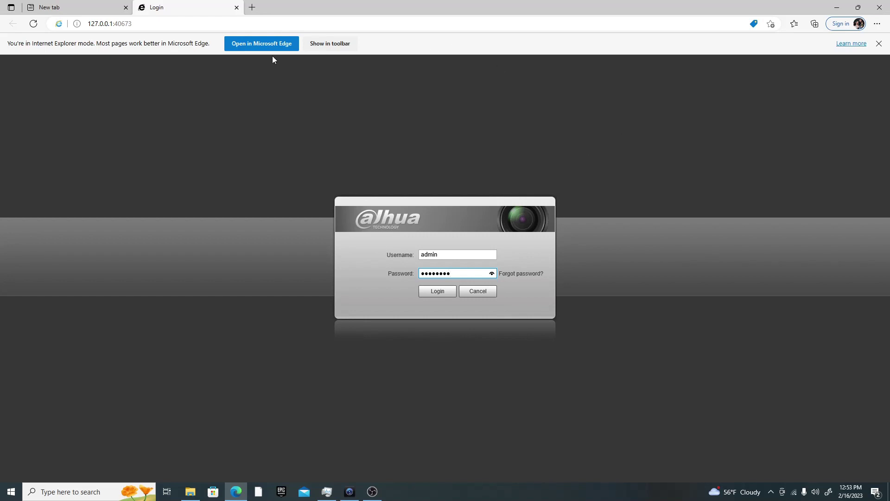
Log in to the camera and open Settings with the Storage categories listed
click(446, 292)
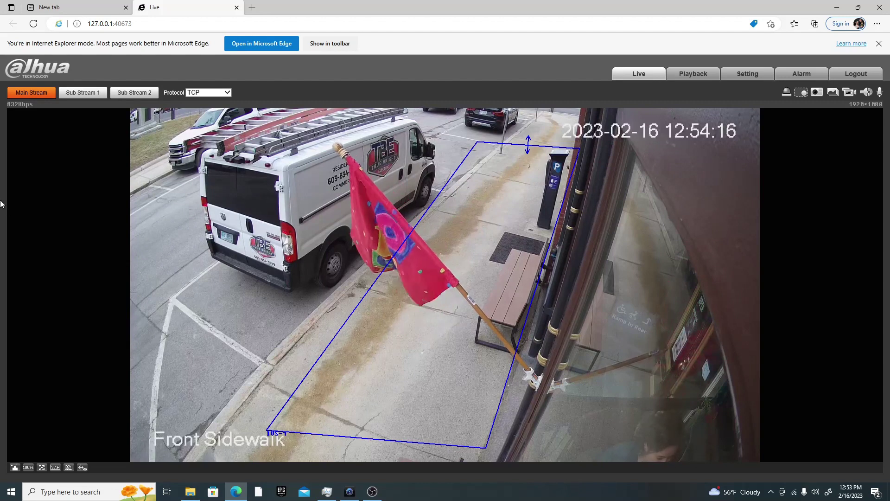
click(755, 75)
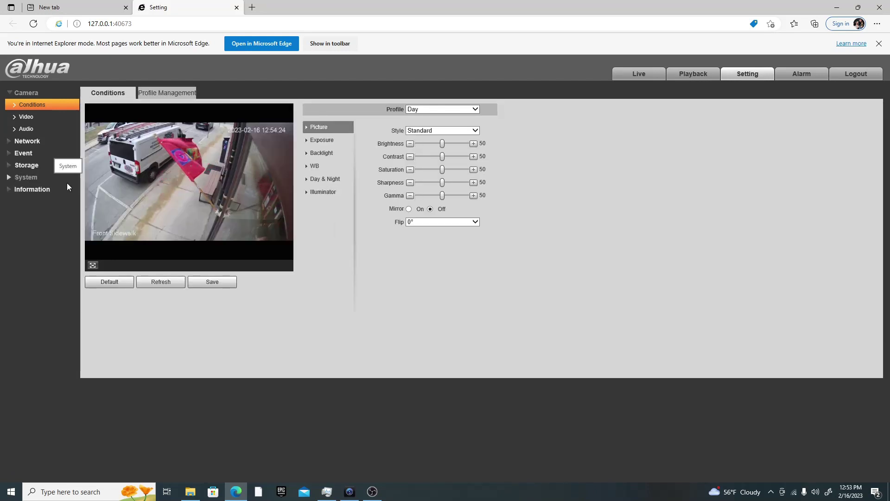
click(12, 164)
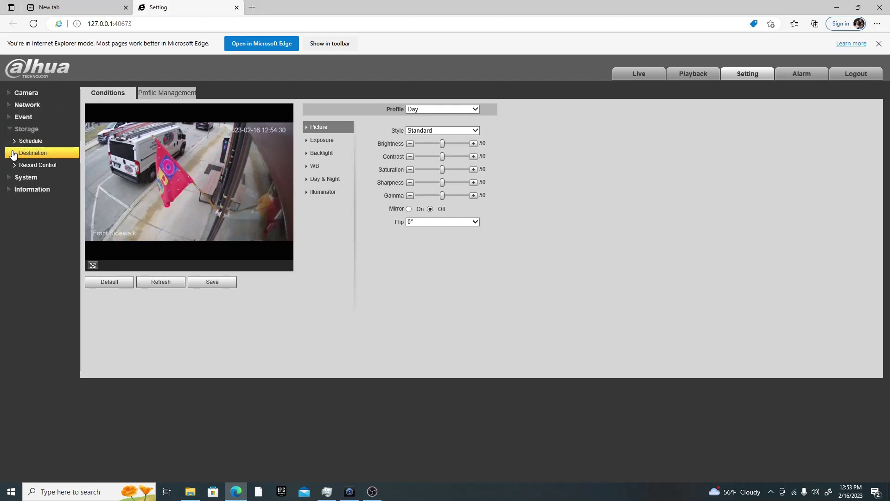
Select Disk1 under Storage > Destination > Local and start formatting the SD card
click(26, 154)
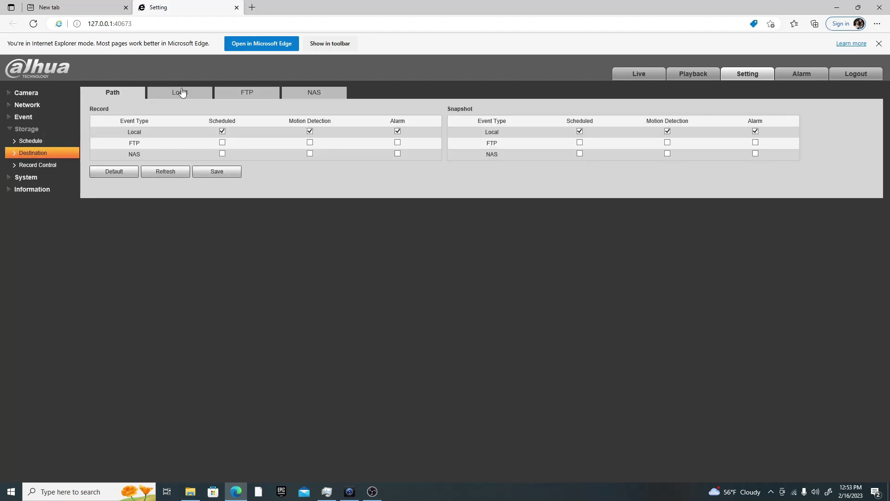
click(178, 94)
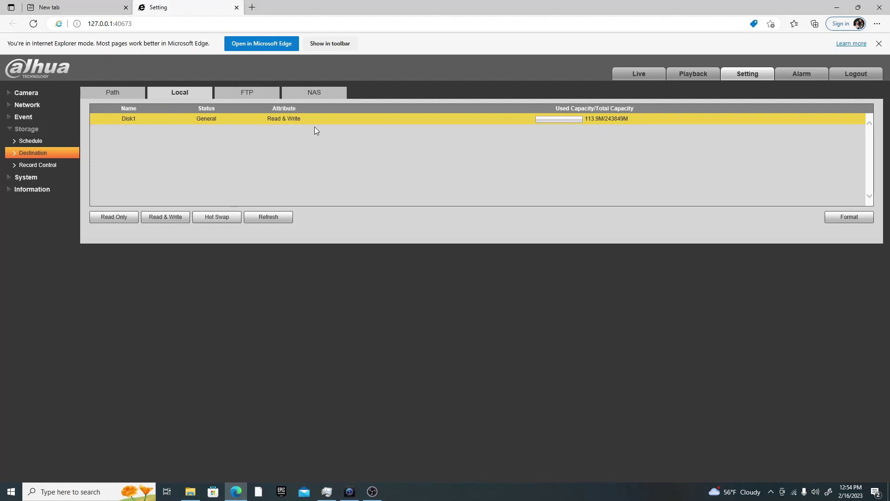
click(857, 222)
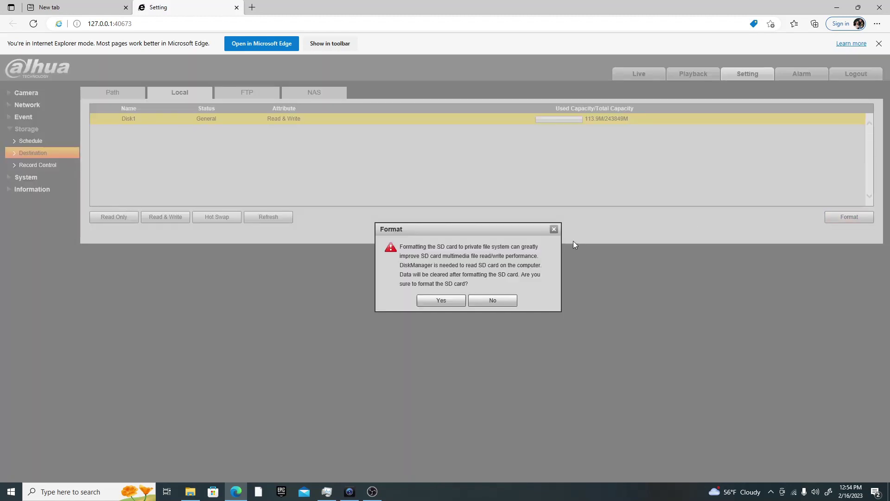
Dismiss the SD card format prompt and expand the Event settings section
click(555, 231)
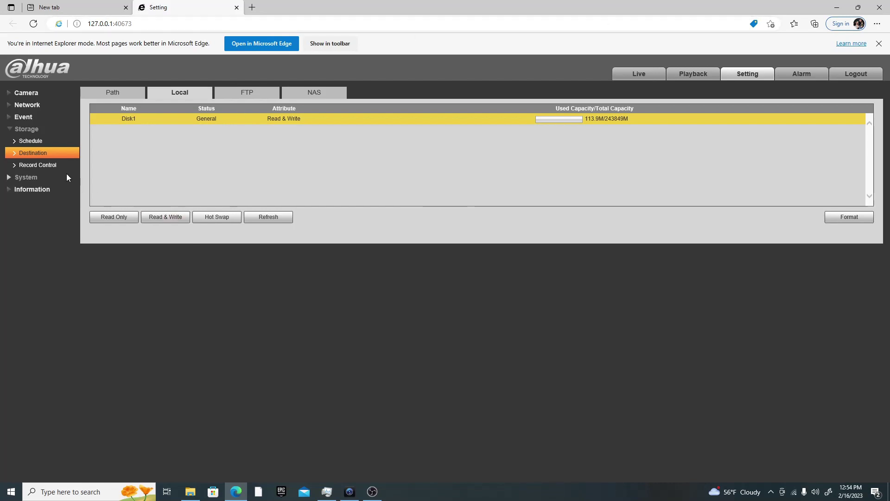
click(10, 117)
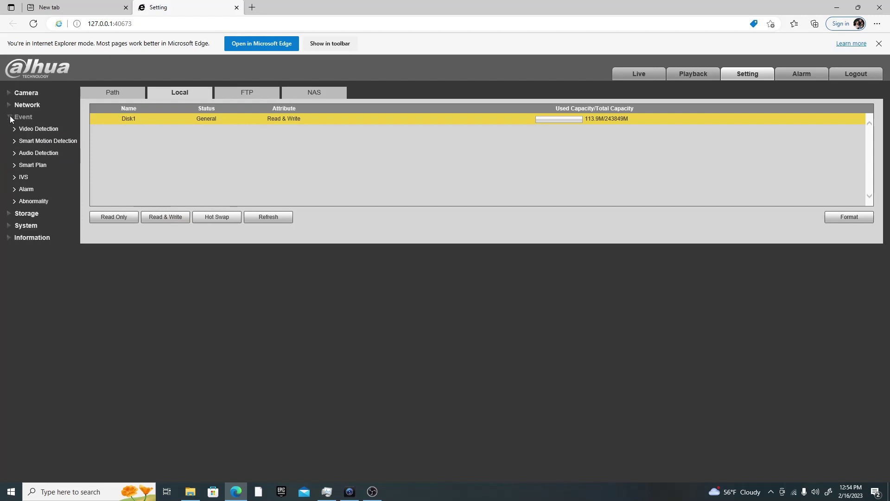
Open Video Detection's Motion Detection settings and leave motion detection disabled
click(43, 129)
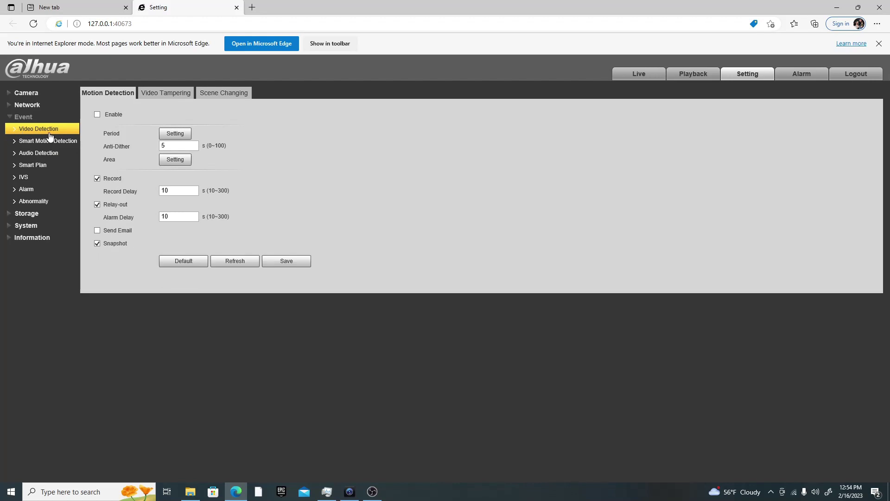
click(99, 116)
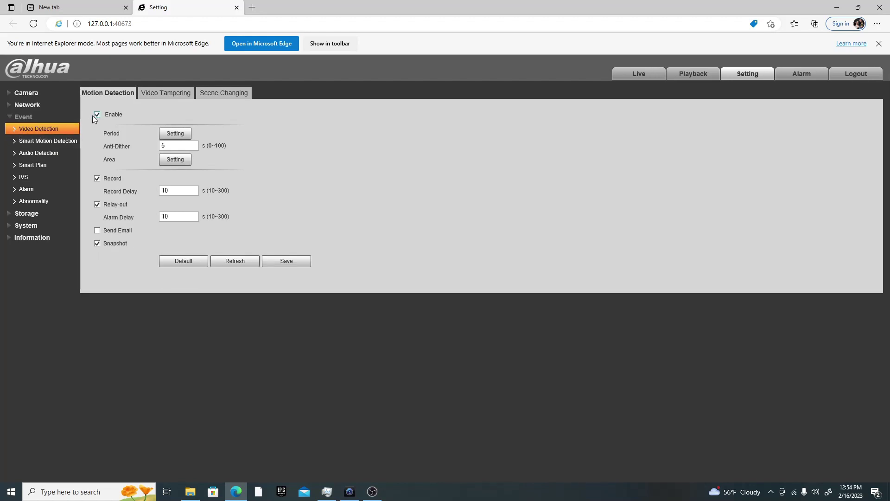
click(96, 116)
click(50, 132)
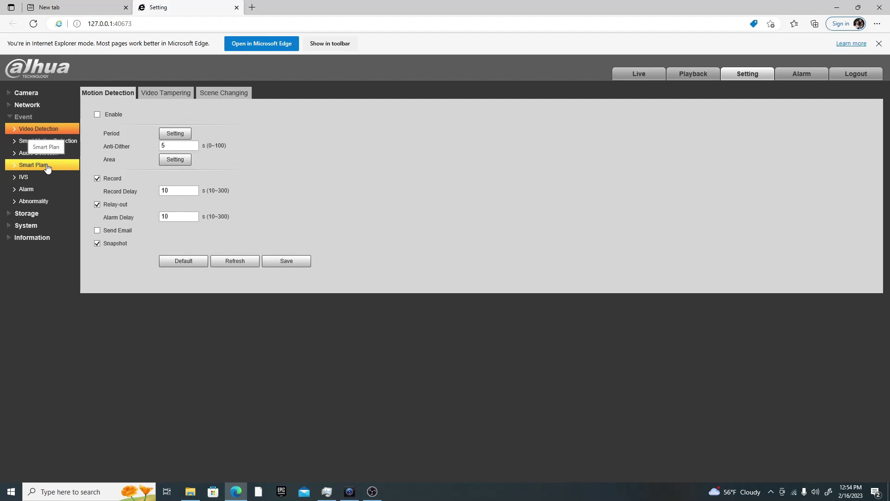
click(47, 130)
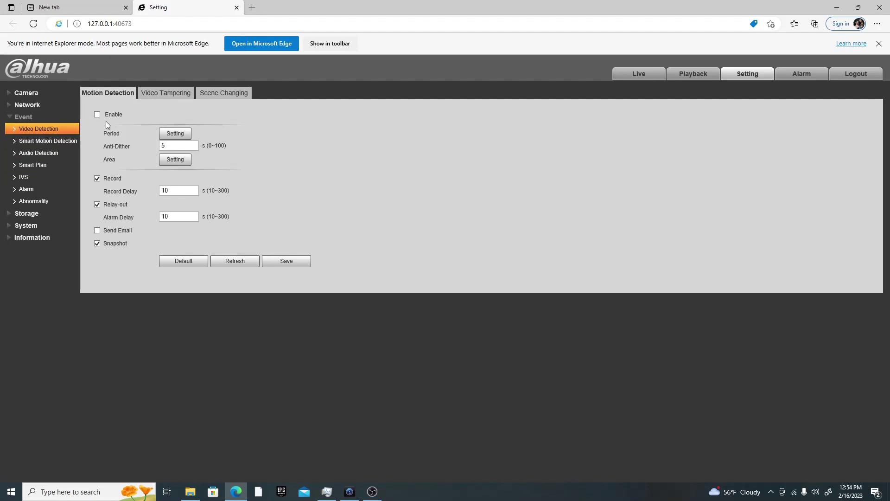
click(44, 168)
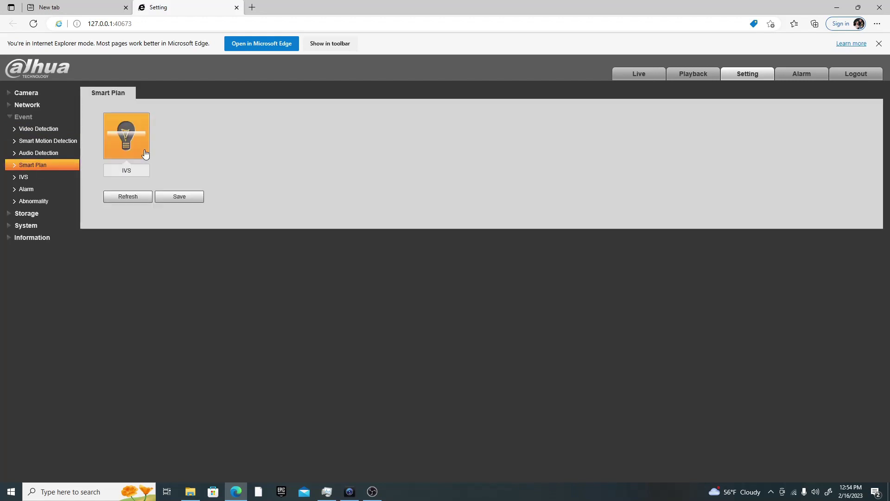
Keep the IVS smart plan enabled and go to the IVS rule page
click(134, 140)
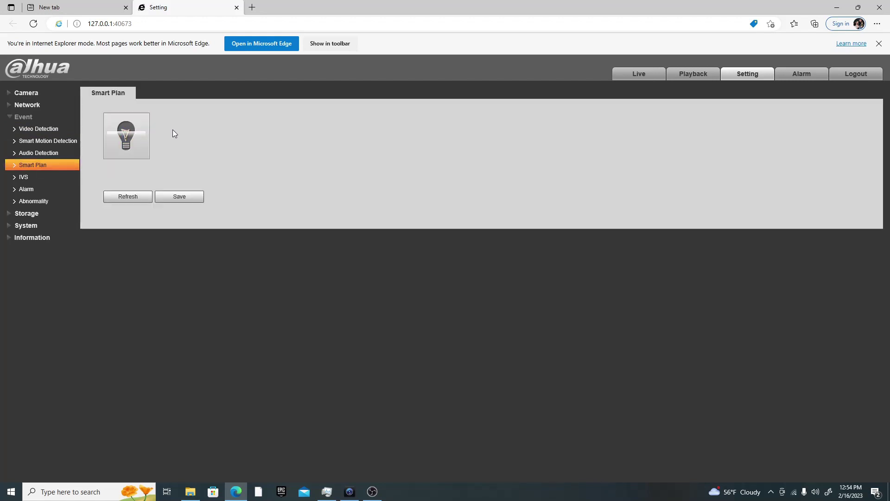
click(125, 141)
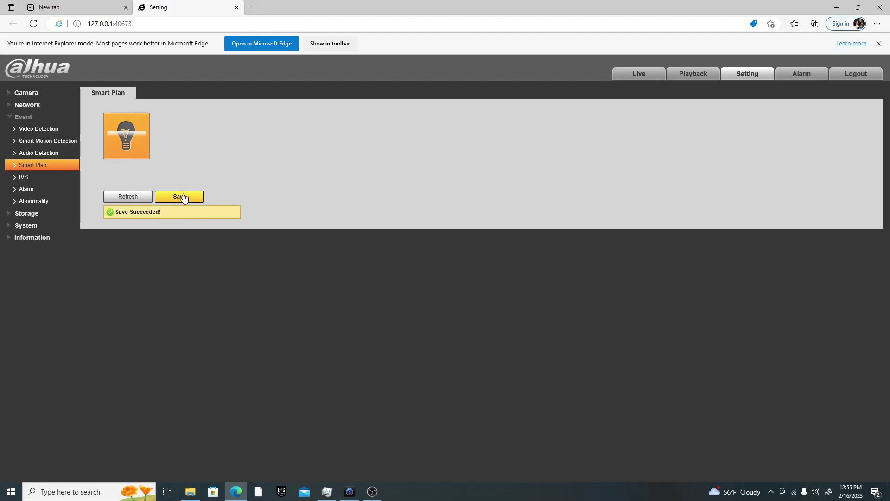
click(22, 182)
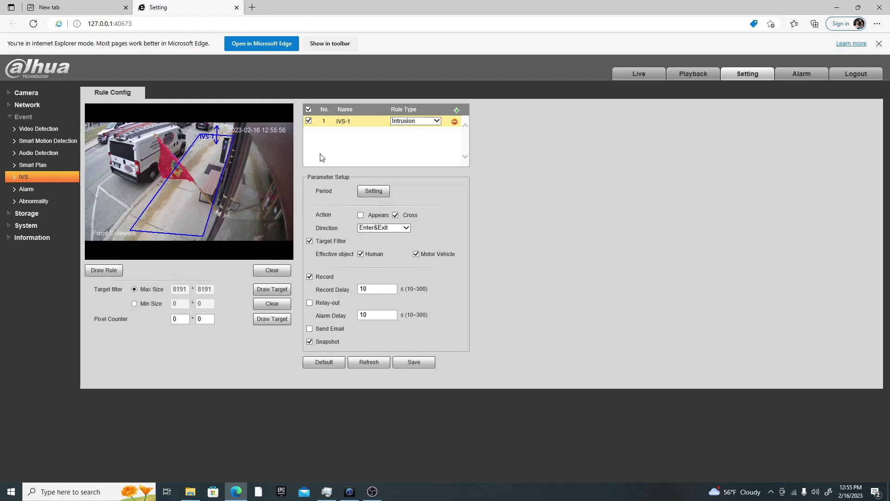
Delete and save away the old IVS-1 rule, then add a new Tripwire rule
click(455, 123)
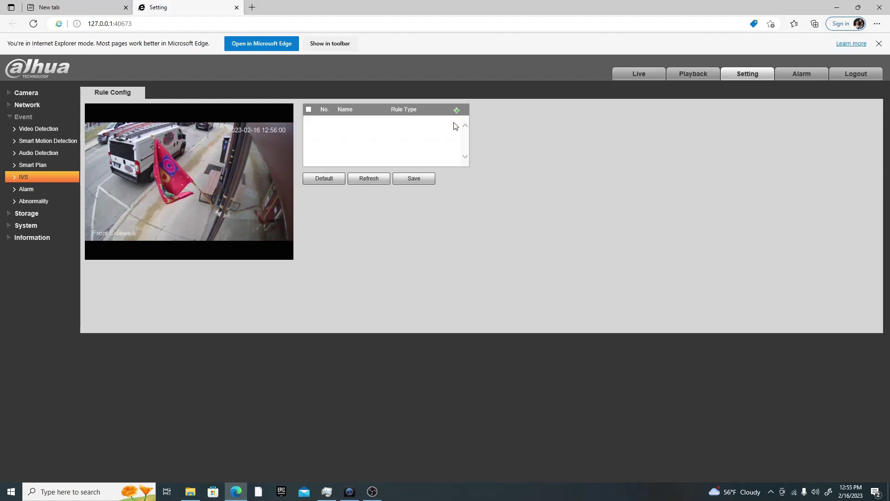
click(413, 179)
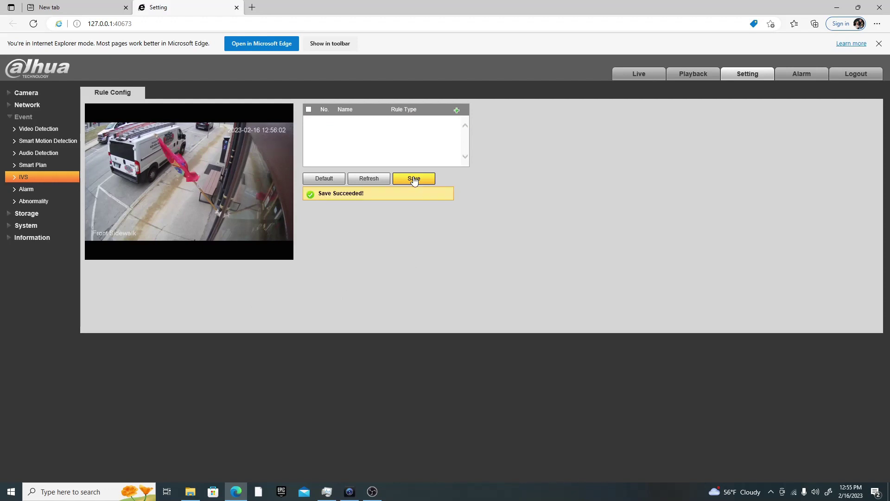
click(457, 112)
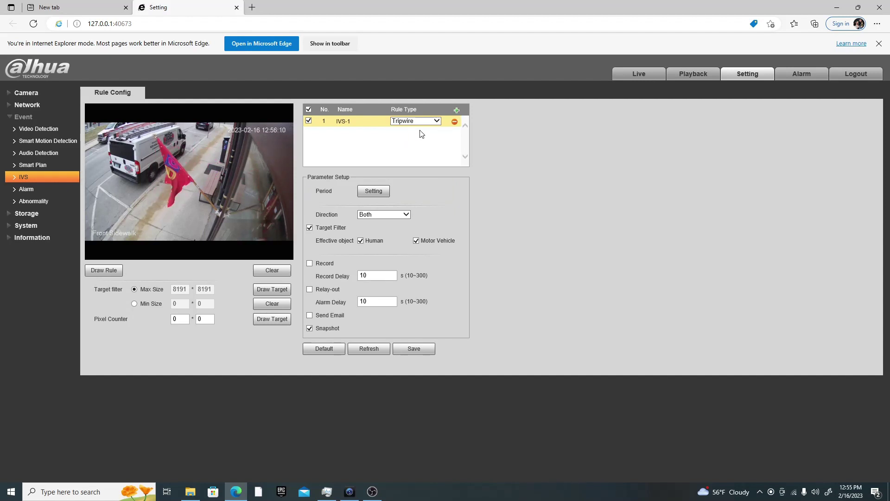
Draw IVS-1's multi-point tripwire line across the sidewalk and save it
click(109, 274)
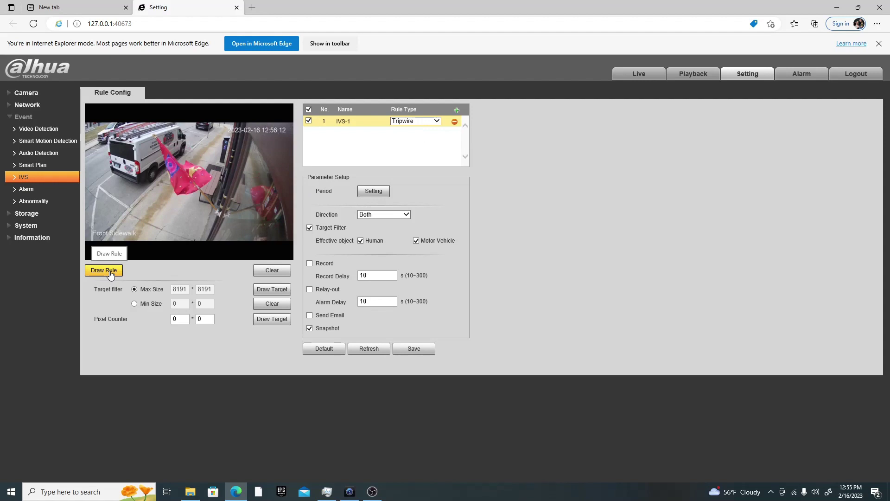
click(110, 275)
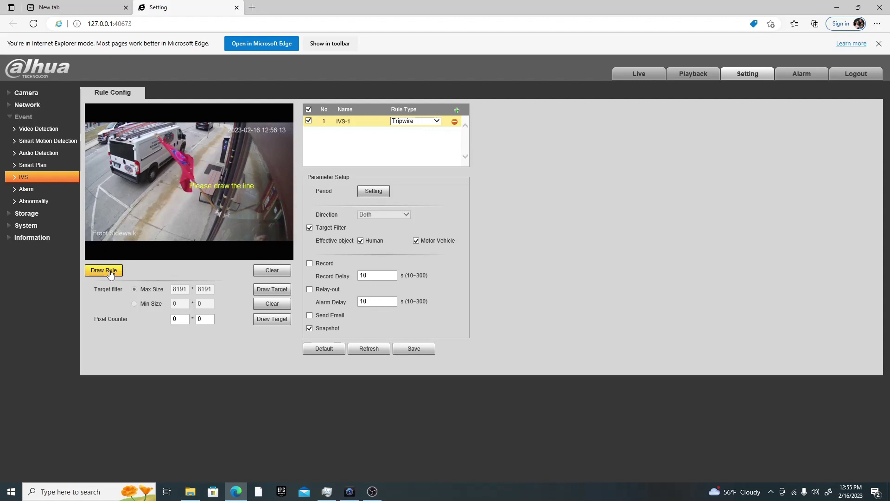
click(234, 139)
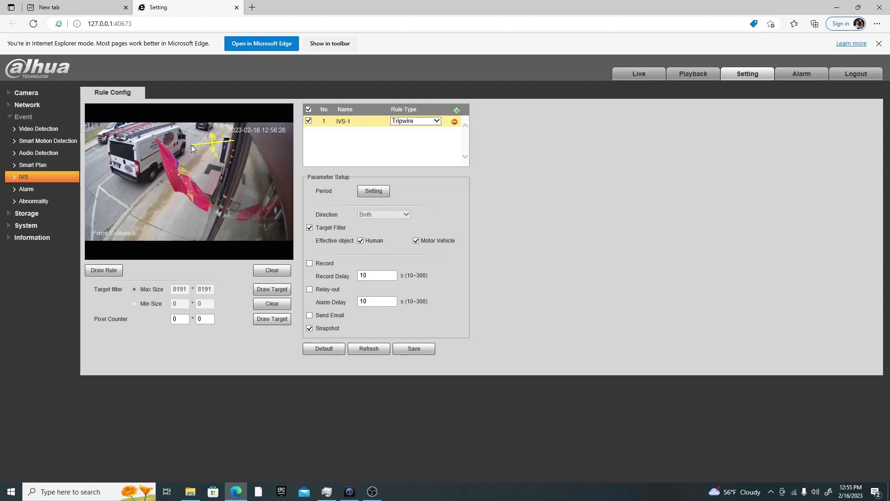
click(191, 144)
right_click(192, 147)
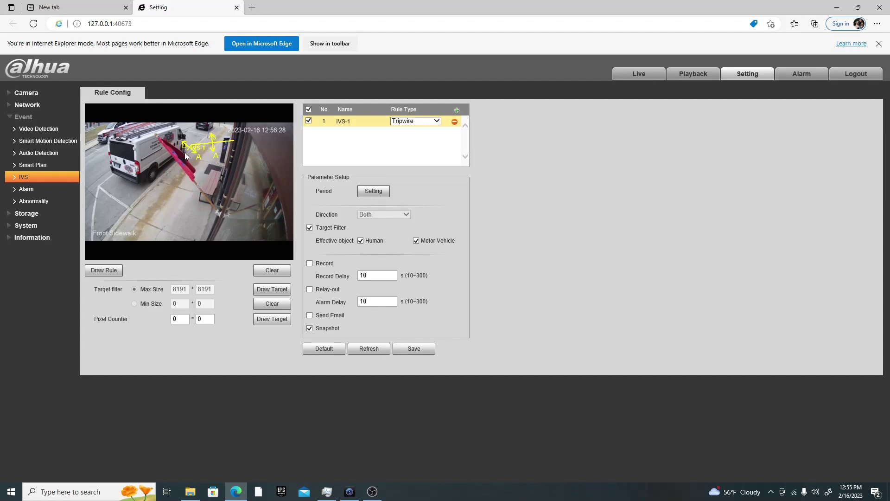
drag(149, 217, 142, 231)
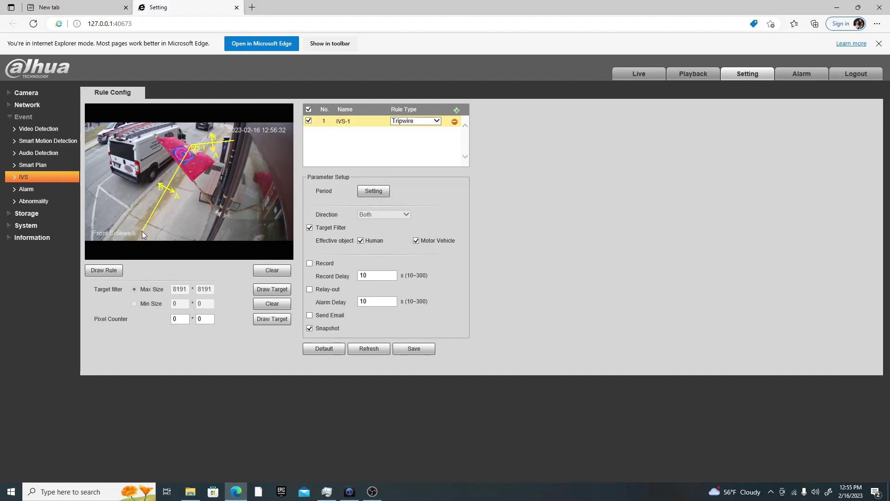
click(142, 231)
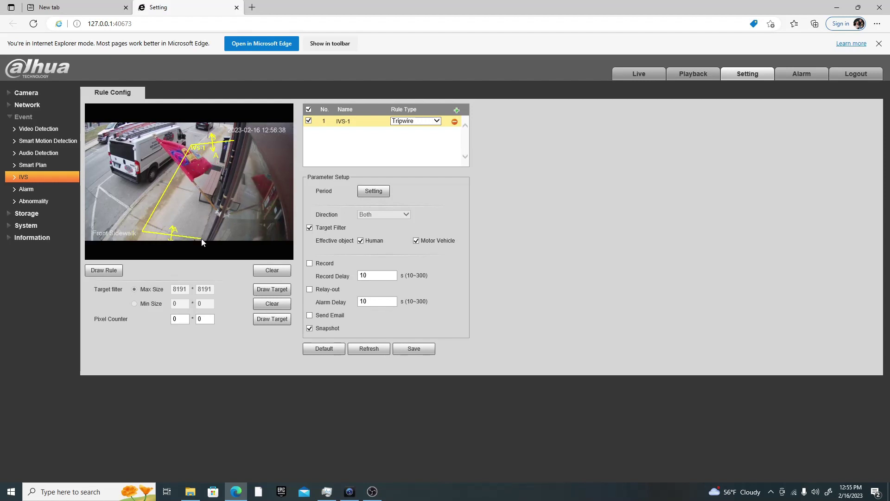
click(201, 241)
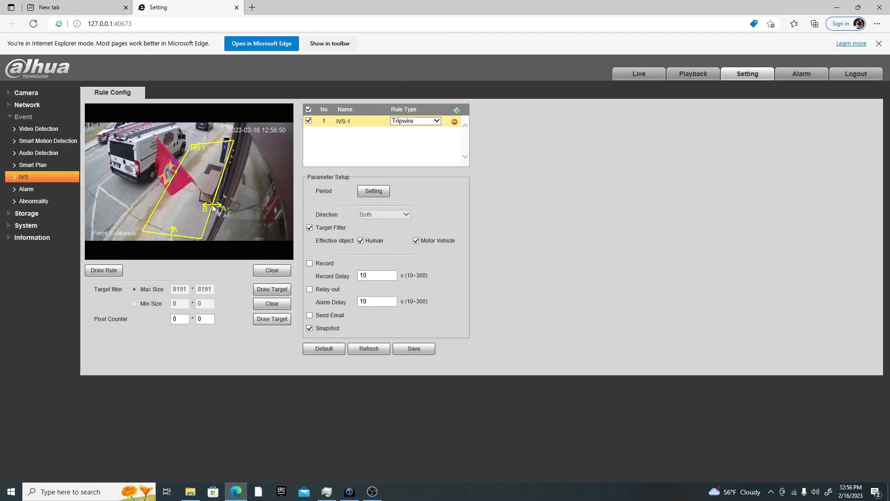
right_click(213, 209)
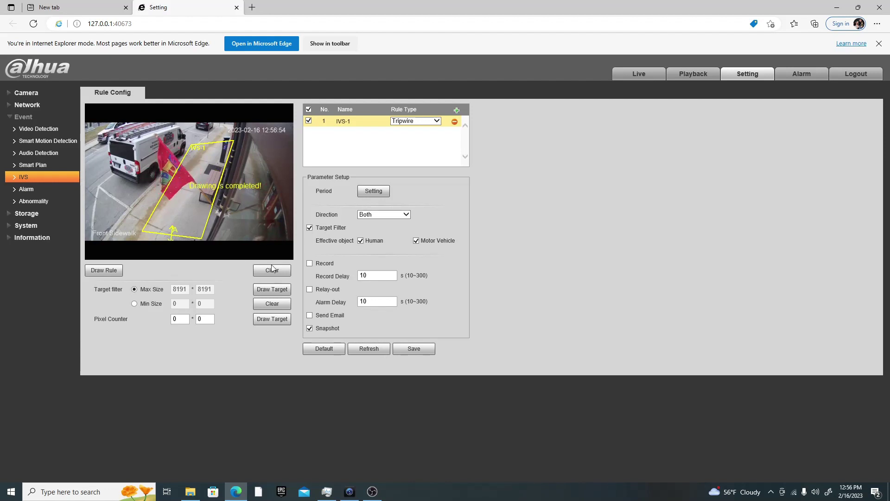
click(420, 354)
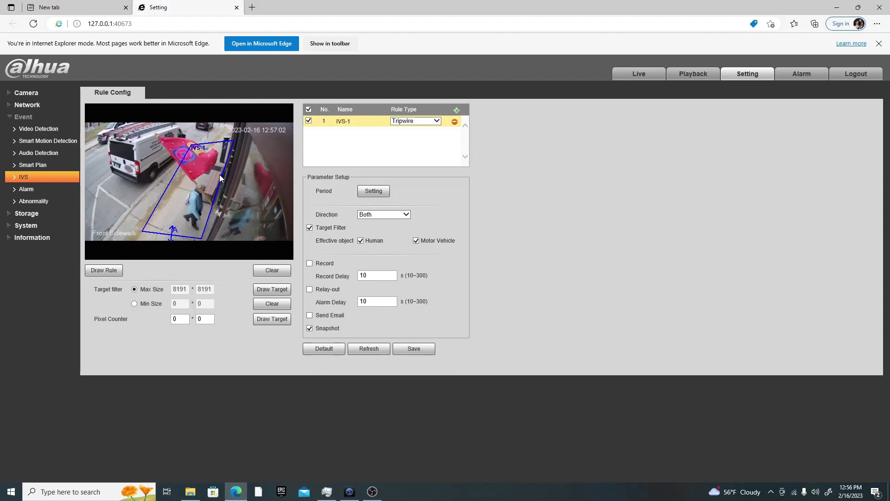
Turn on Record for the IVS-1 tripwire rule and save it
click(421, 348)
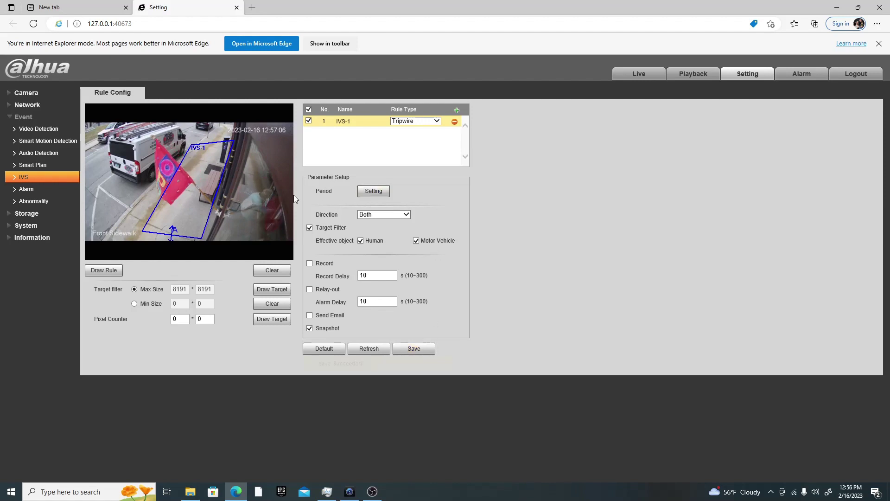
click(310, 264)
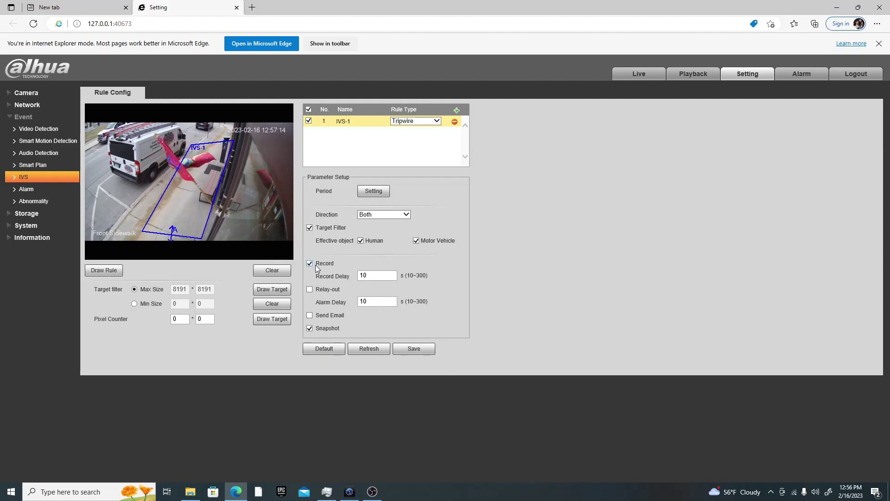
click(421, 350)
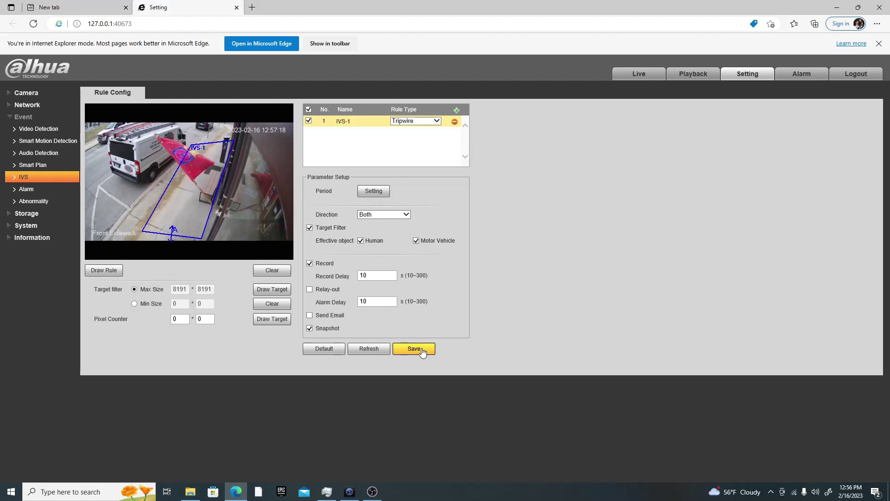
click(421, 350)
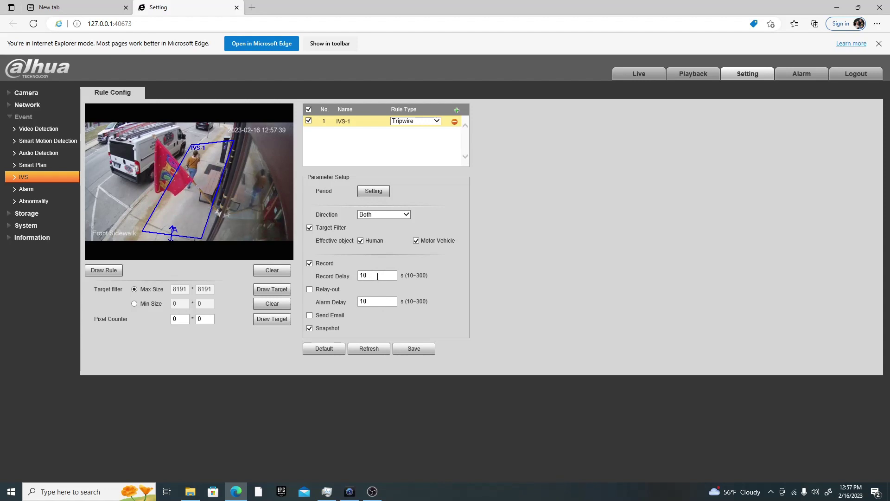
click(422, 352)
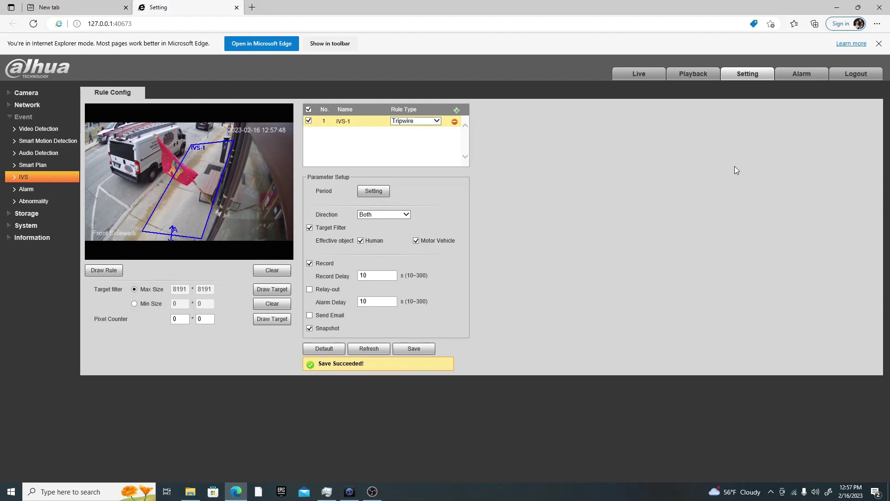
Switch to the Playback page to view recorded Front Sidewalk footage
click(691, 82)
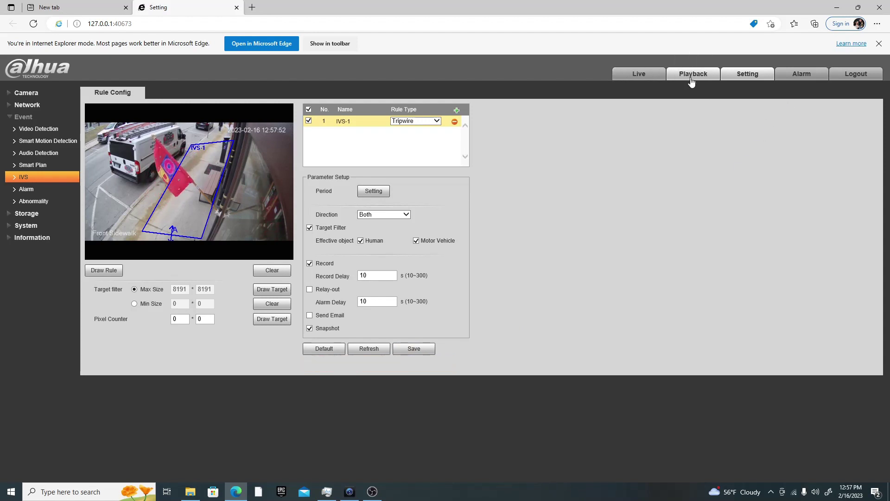
click(693, 76)
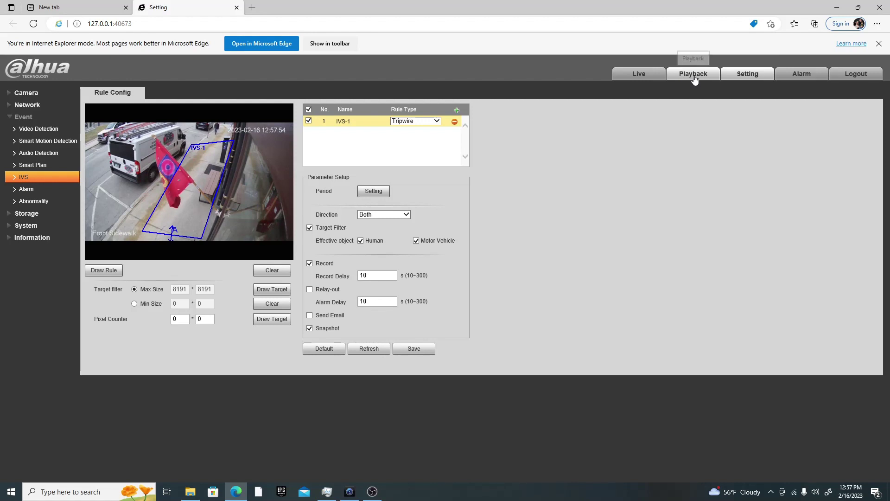